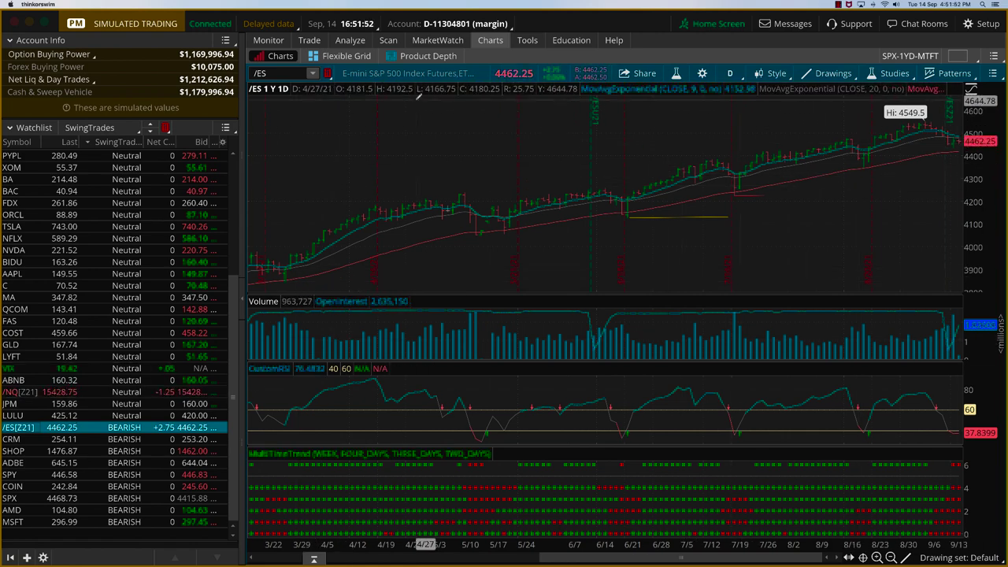
# - Load VIX for trade analysis and view the 22 SEP 21 weekly option chain around the 19 and 20 strikes
pyautogui.click(349, 41)
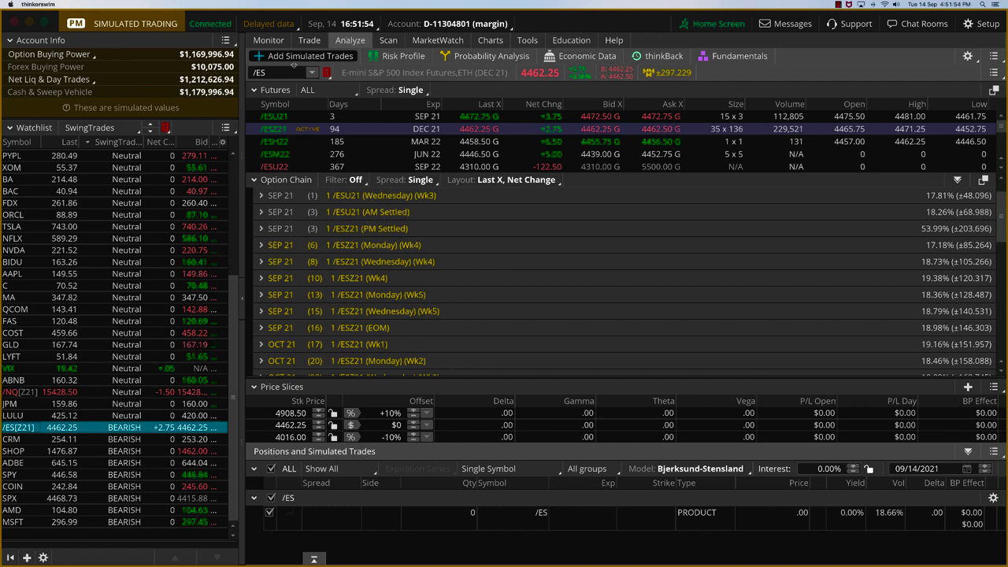
pyautogui.click(274, 72)
pyautogui.write('VIX')
pyautogui.press('Return')
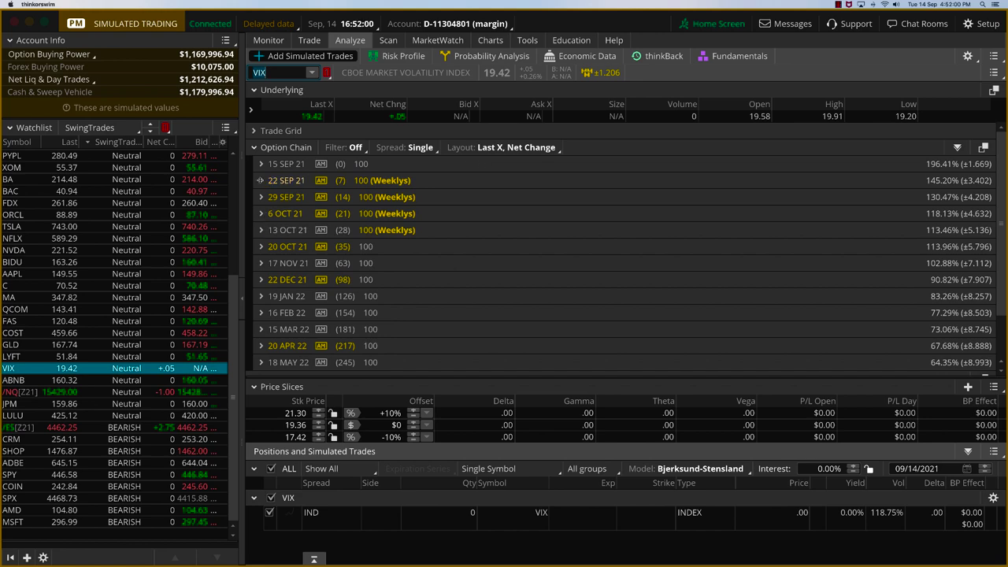
pyautogui.click(260, 181)
pyautogui.scroll(-5, 668, 251)
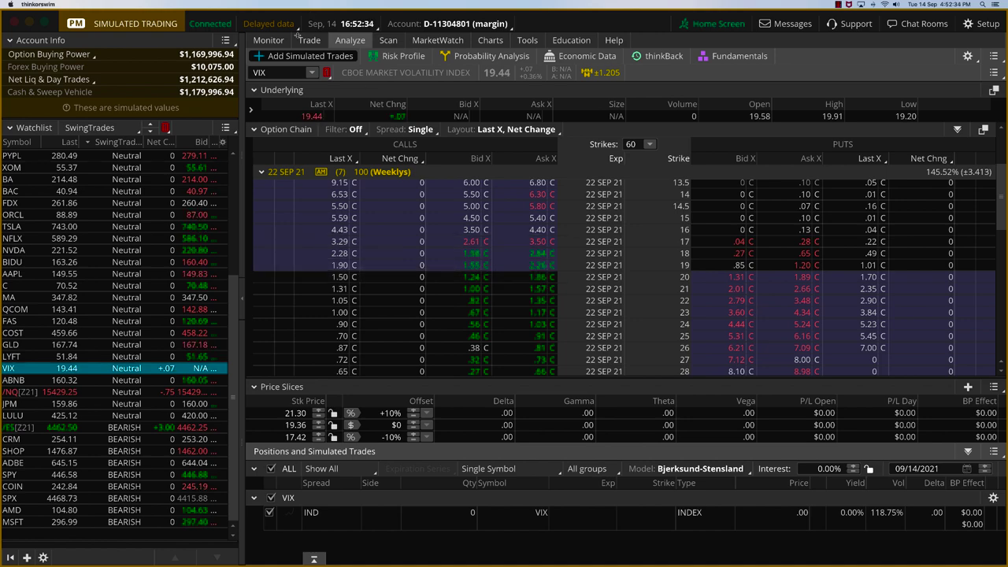
# - Open the account's activity and positions and look over the SWING and FORGET position groups down to the overall totals
pyautogui.click(269, 40)
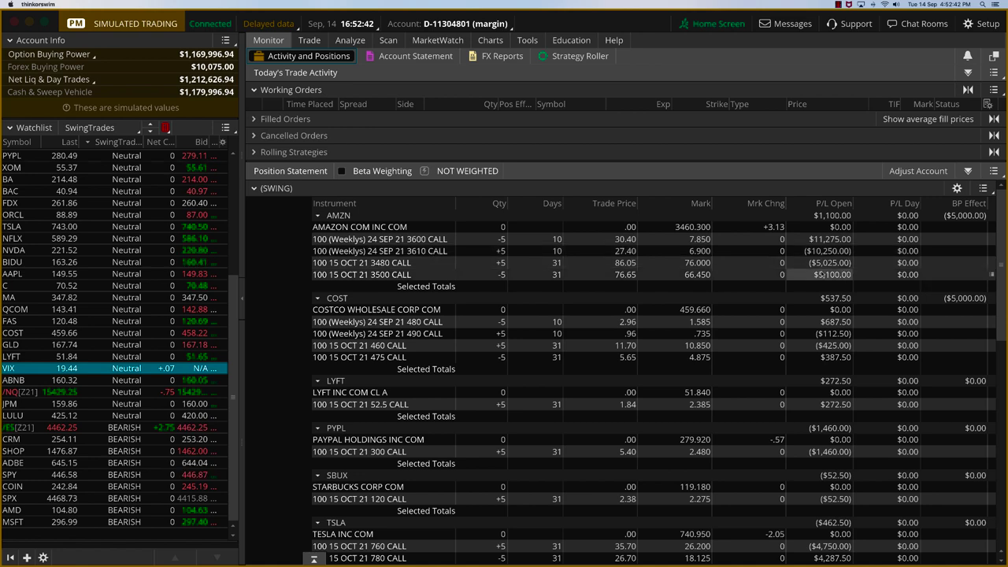
pyautogui.scroll(-3, 719, 288)
pyautogui.scroll(3, 719, 288)
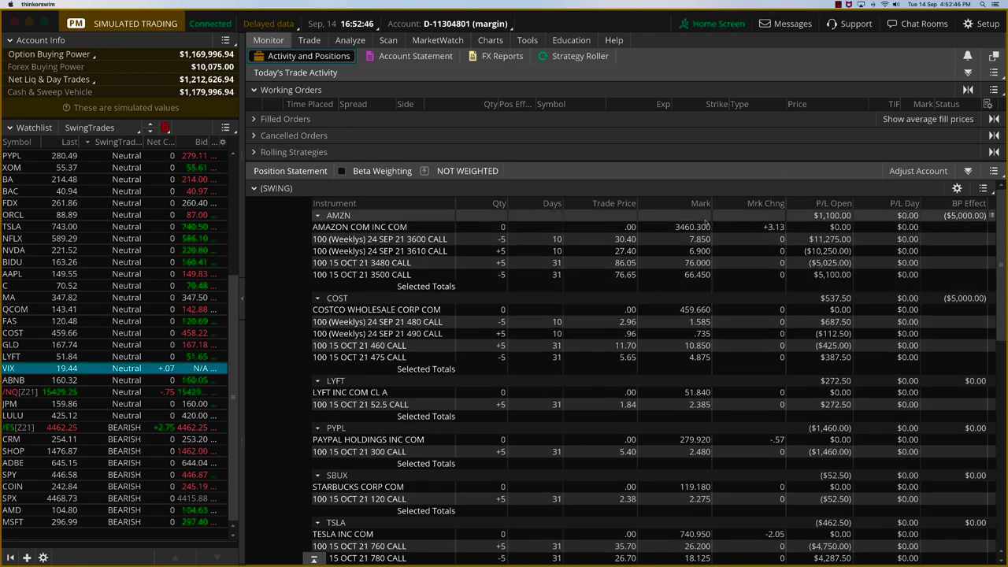
pyautogui.scroll(-15, 707, 226)
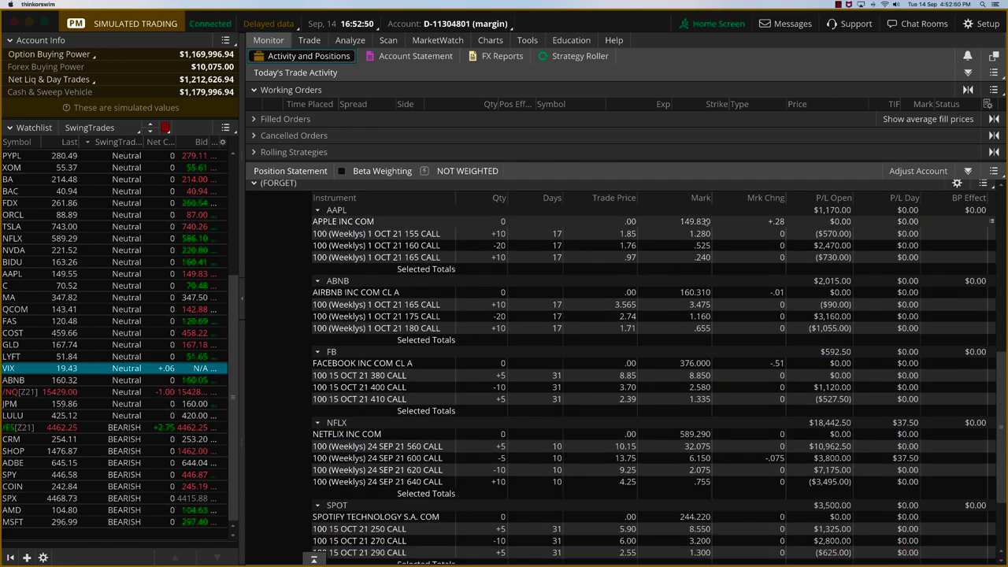
pyautogui.scroll(4, 708, 226)
pyautogui.scroll(-2, 832, 376)
pyautogui.scroll(-3, 832, 377)
pyautogui.scroll(2, 833, 370)
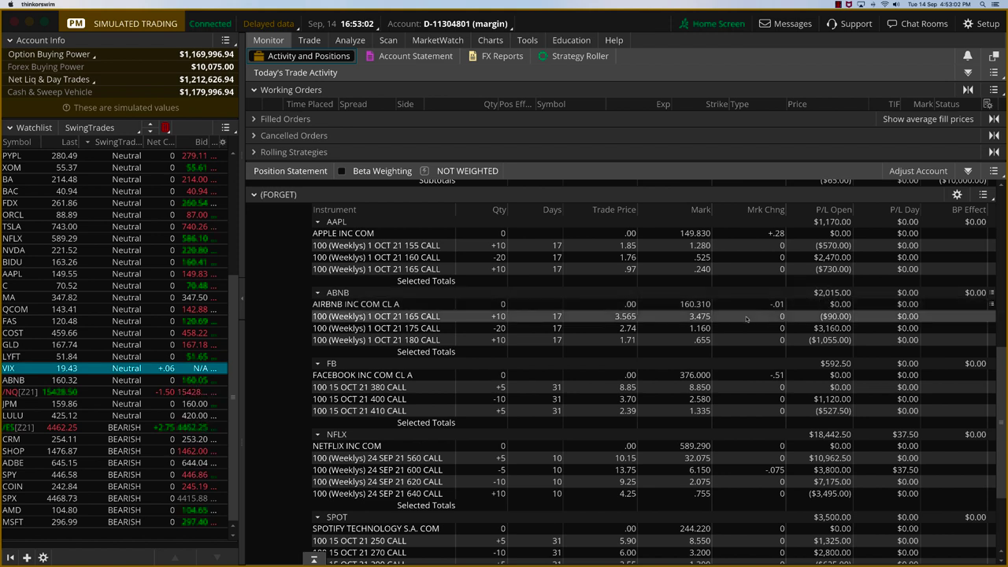
pyautogui.scroll(-3, 747, 318)
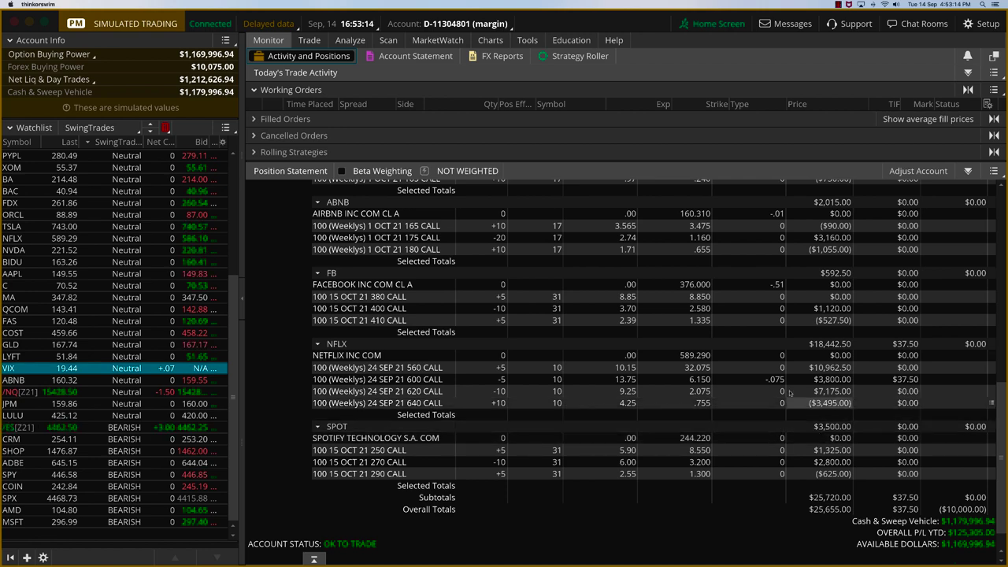
# - Examine the open profit and loss of the SWING group's option positions, from AMZN through TSLA
pyautogui.scroll(10, 804, 410)
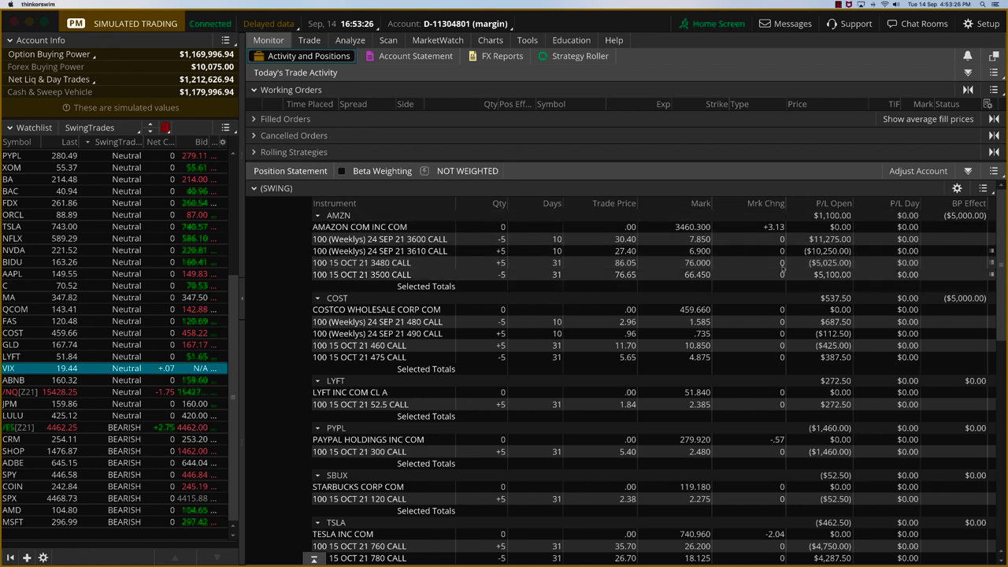
pyautogui.scroll(-2, 744, 257)
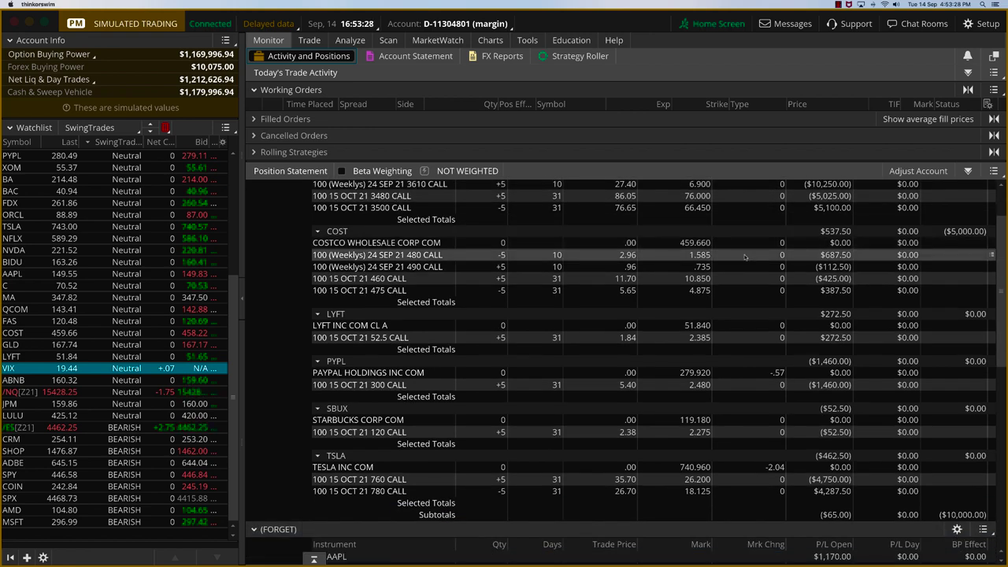
pyautogui.scroll(2, 742, 257)
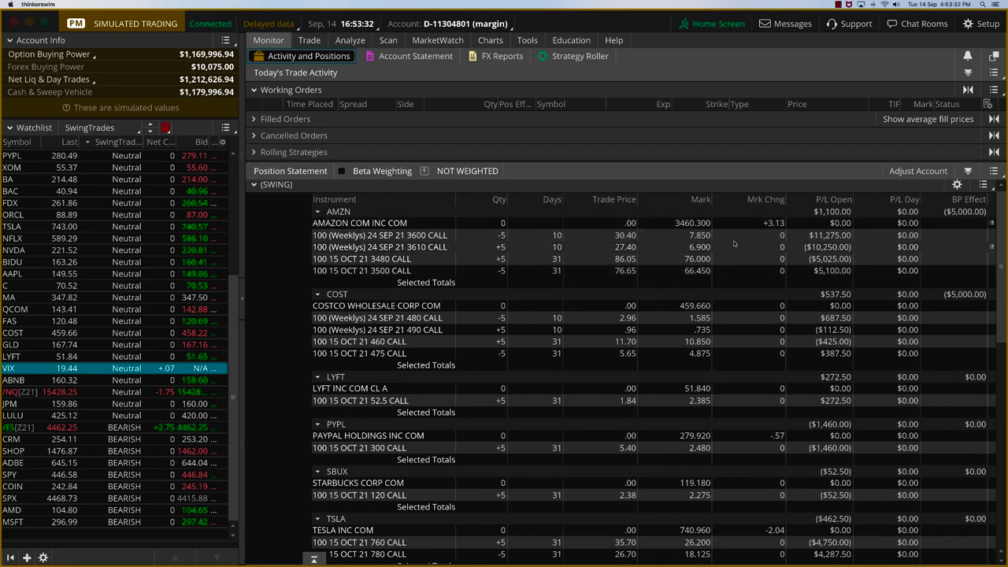
pyautogui.scroll(-1, 731, 276)
pyautogui.scroll(-2, 731, 276)
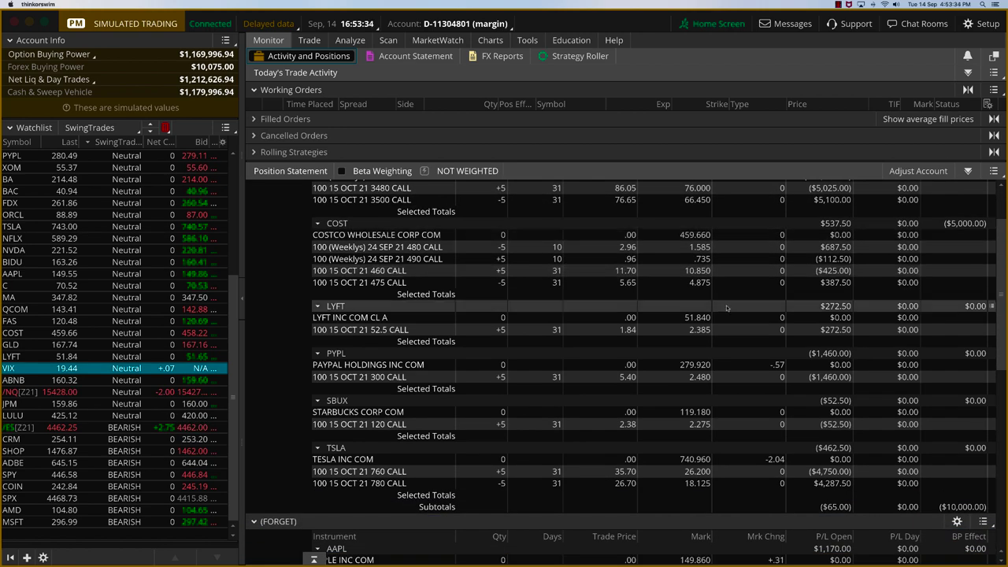
pyautogui.scroll(-3, 726, 307)
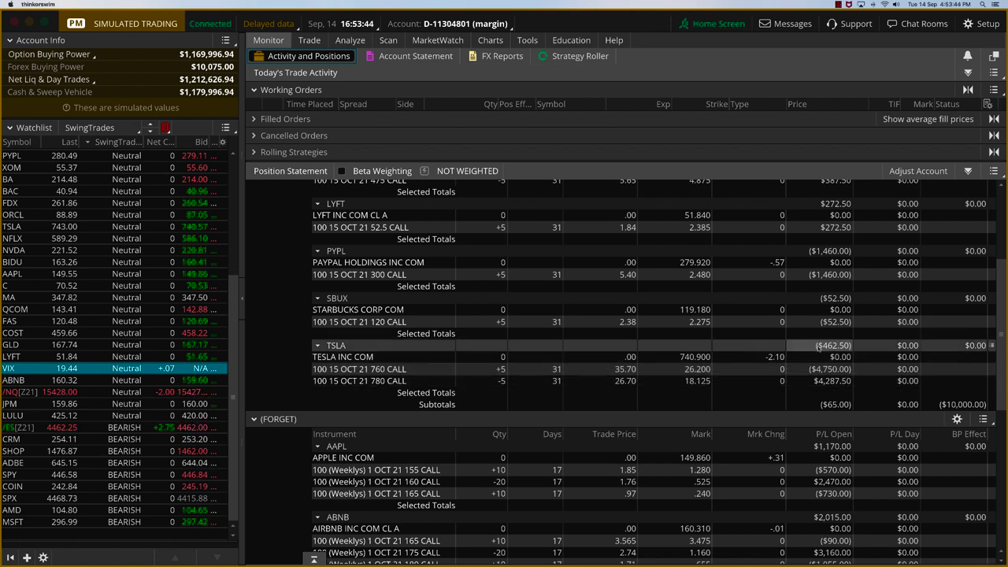
# - Examine the open profit and loss of the FORGET group's positions from AAPL through SPOT, then return to the AMZN position
pyautogui.scroll(-5, 797, 352)
pyautogui.scroll(-2, 698, 336)
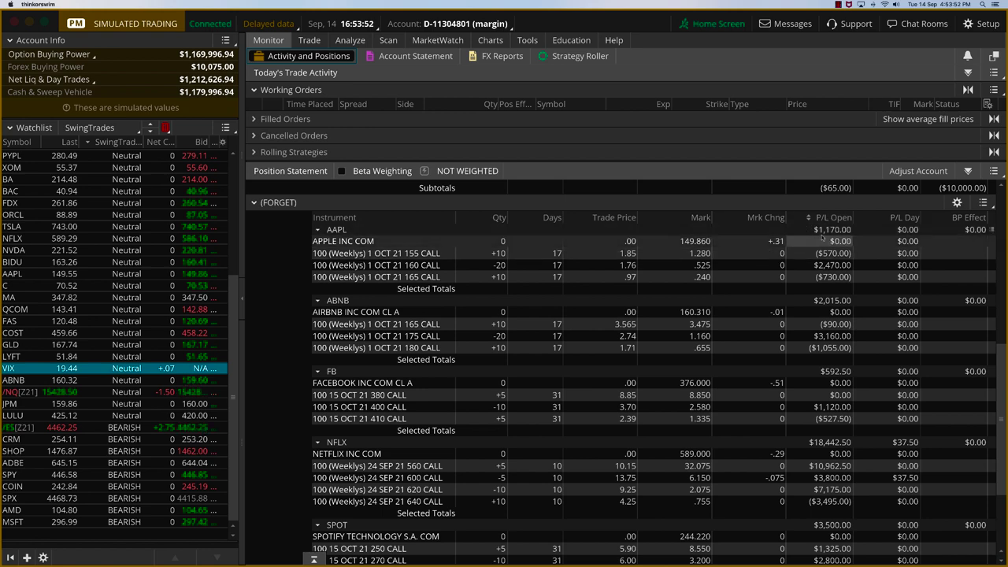
pyautogui.scroll(1, 811, 260)
pyautogui.scroll(-2, 787, 275)
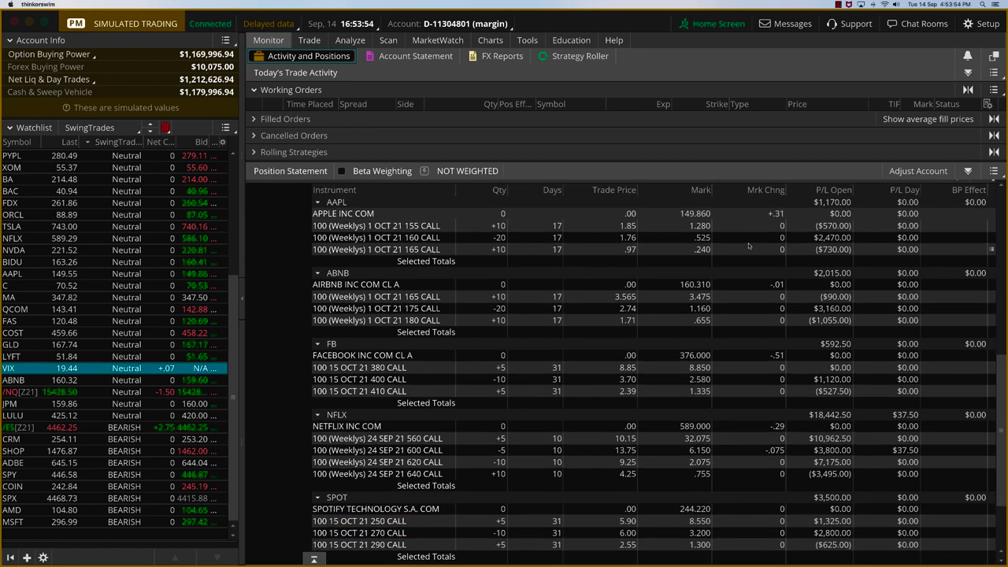
pyautogui.scroll(-2, 787, 276)
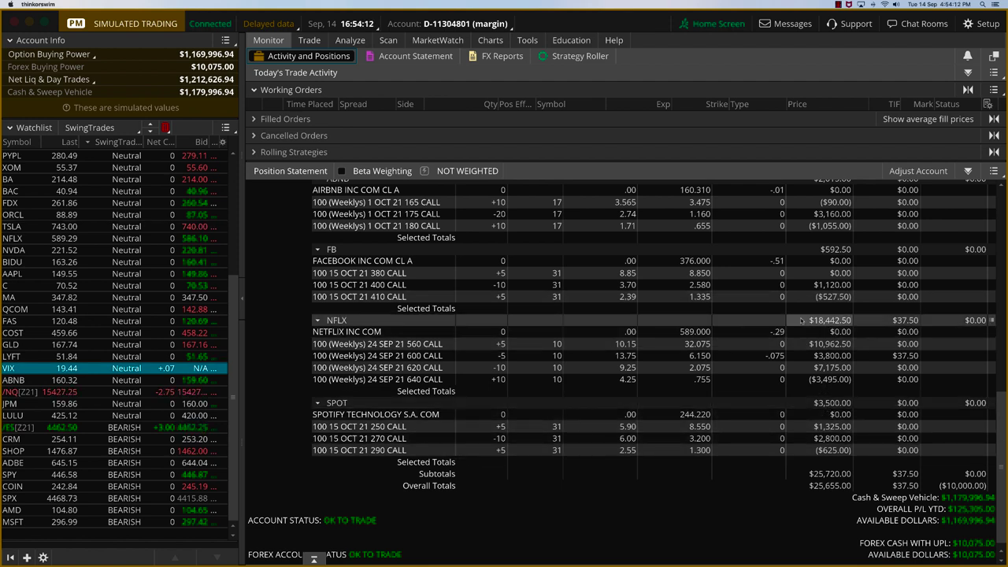
pyautogui.scroll(3, 805, 339)
pyautogui.scroll(2, 813, 269)
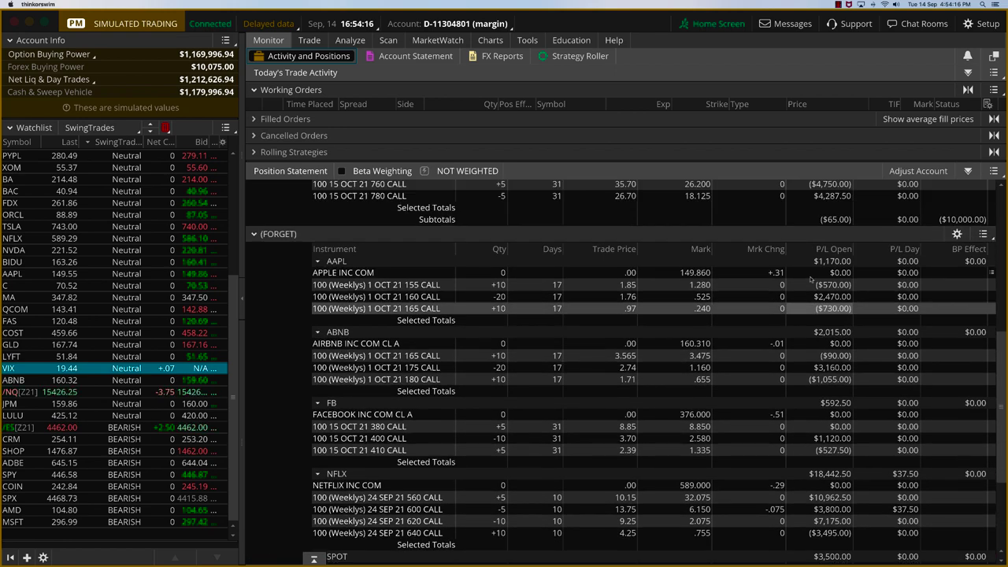
pyautogui.scroll(10, 807, 276)
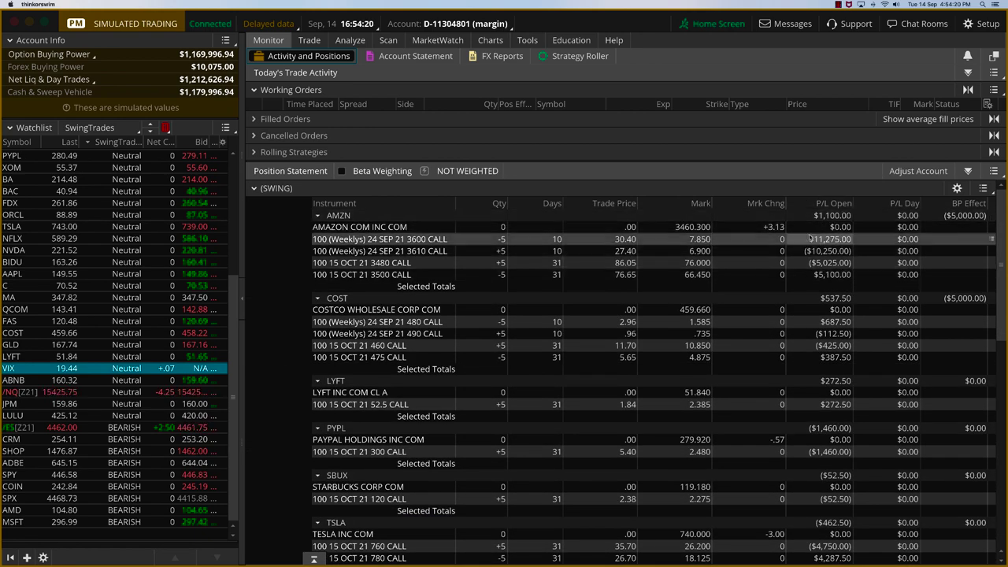
pyautogui.scroll(-1, 811, 239)
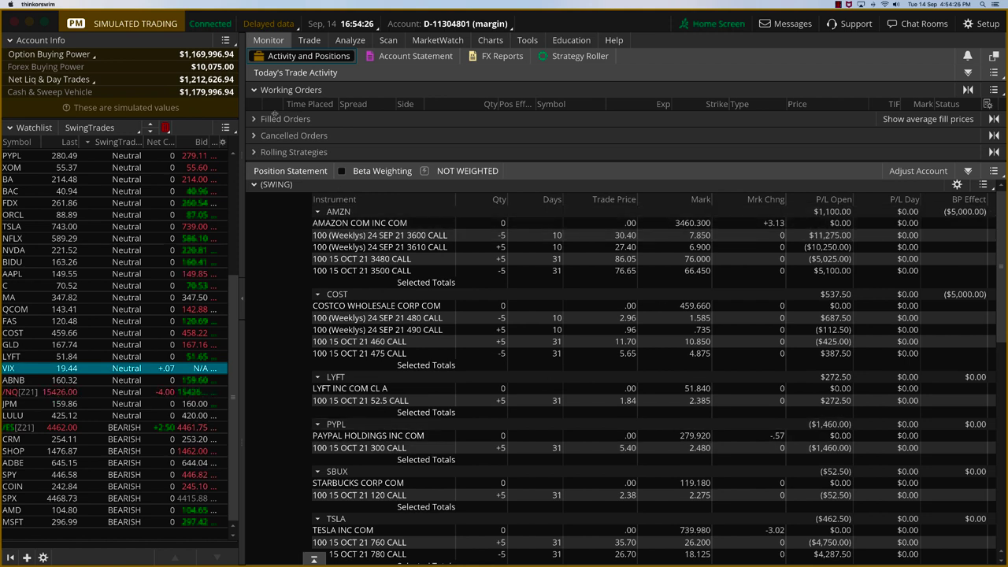
# - Load PYPL for trade analysis from the list of currently held positions
pyautogui.click(349, 40)
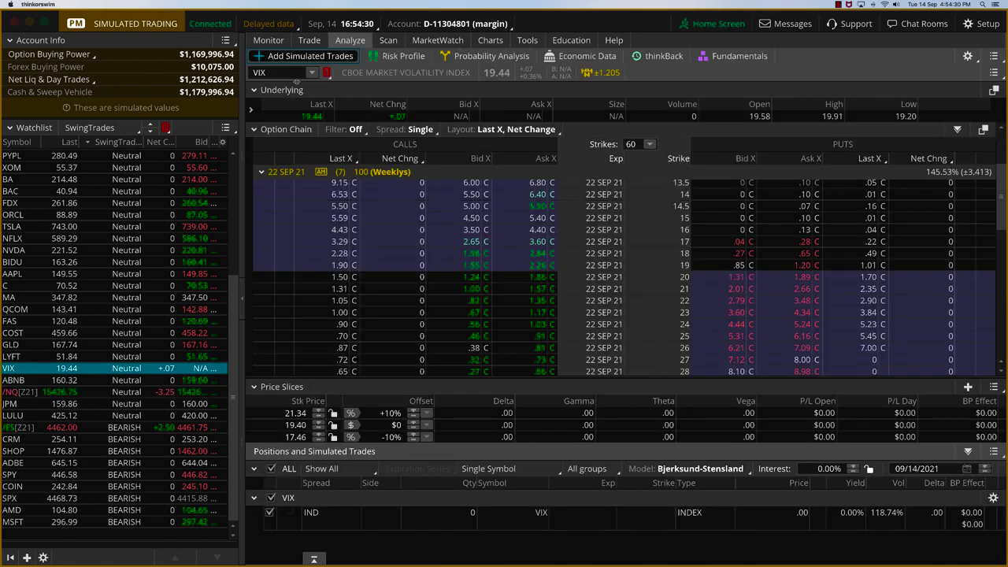
pyautogui.click(312, 72)
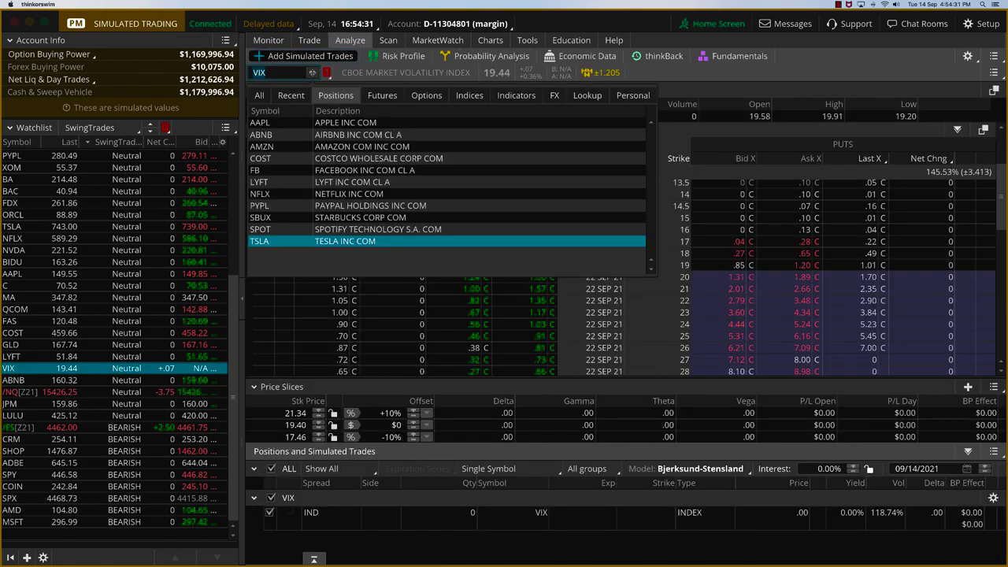
pyautogui.click(368, 206)
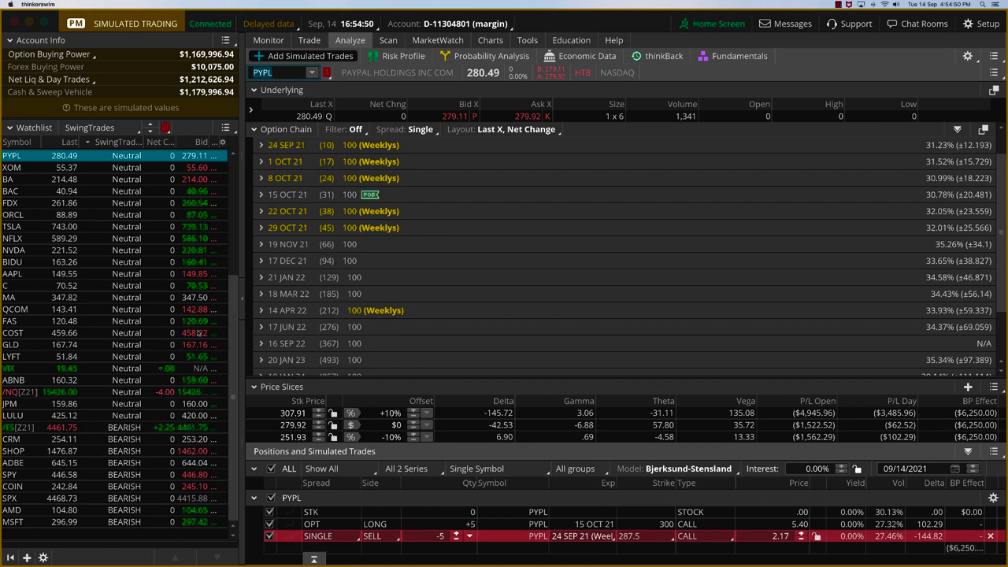
# - Review the daily charts of the very bullish watchlist symbols BKNG, WYNN, SBUX and EXPE, one after another
pyautogui.scroll(5, 168, 329)
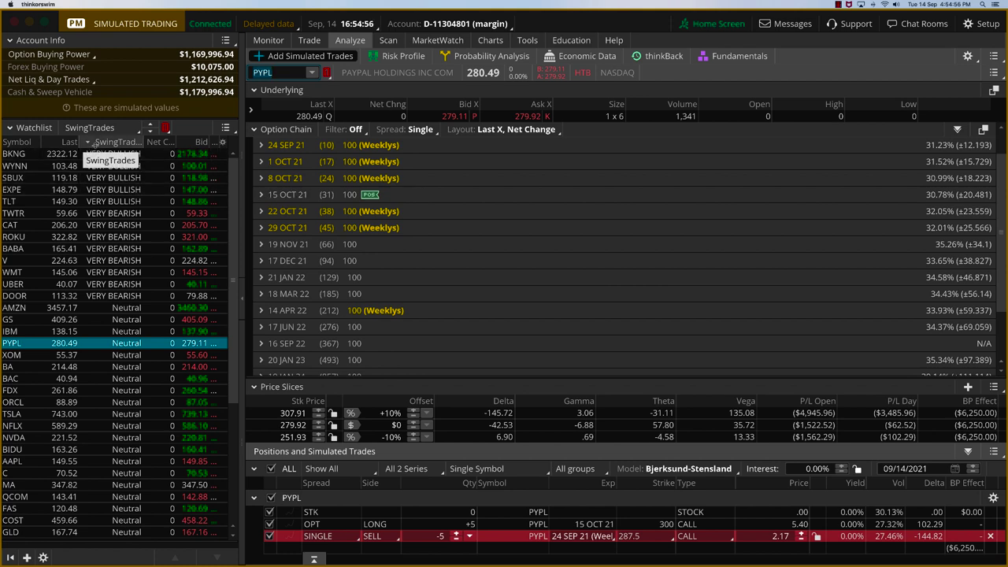
pyautogui.click(22, 154)
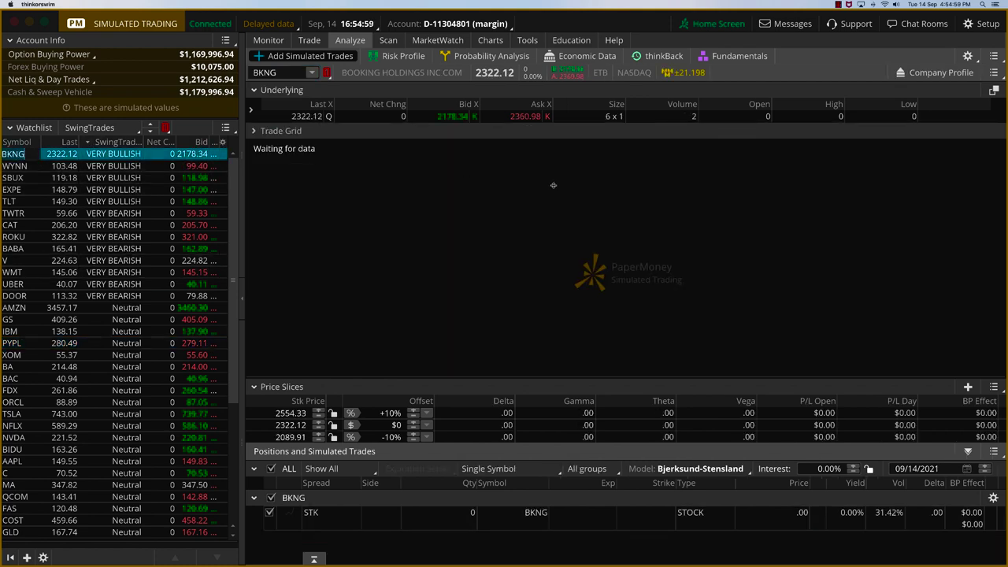
pyautogui.click(488, 40)
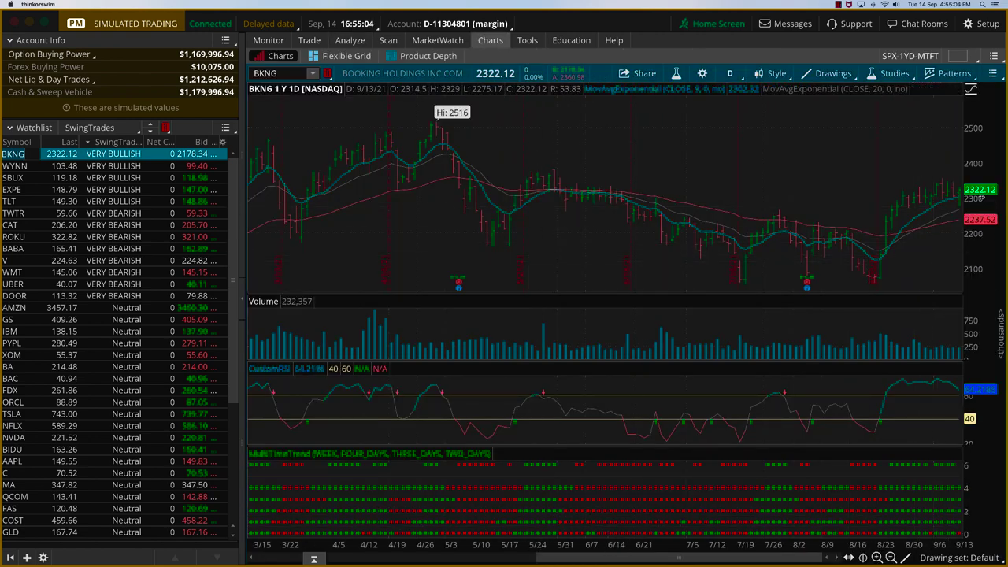
pyautogui.click(17, 166)
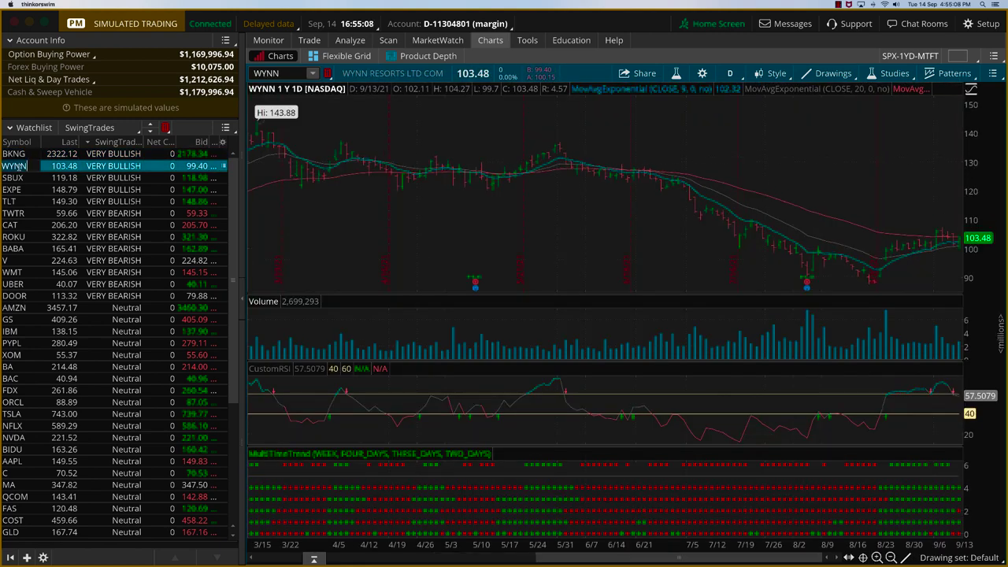
pyautogui.click(16, 178)
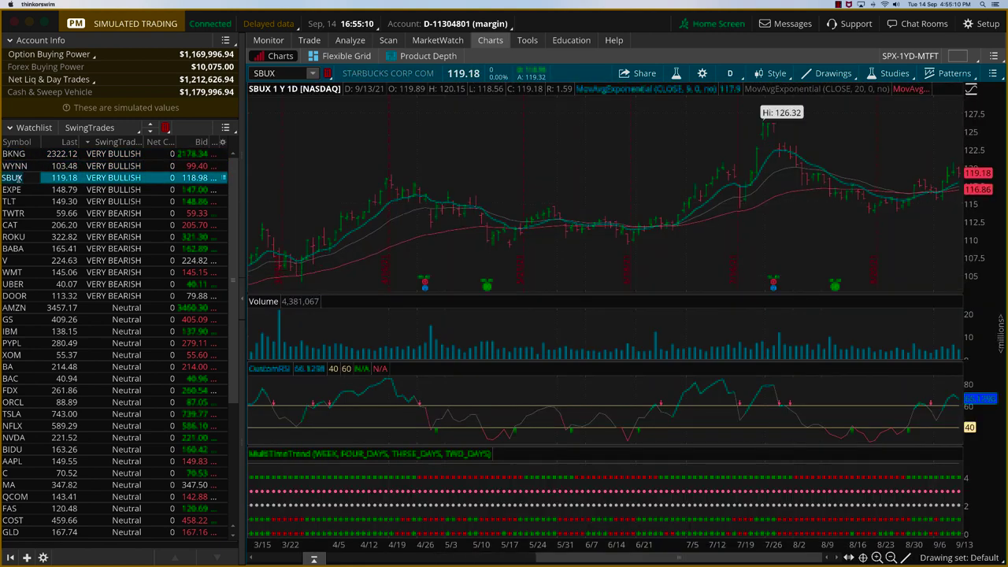
pyautogui.click(15, 189)
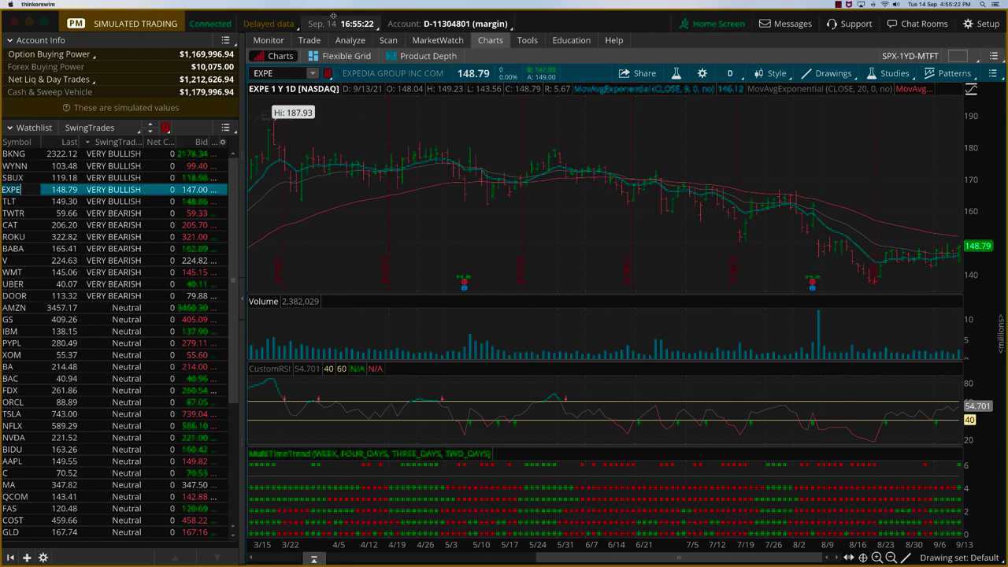
# - Add a simulated purchase of the EXPE 22 OCT 21 155 call to the trade analysis
pyautogui.click(349, 40)
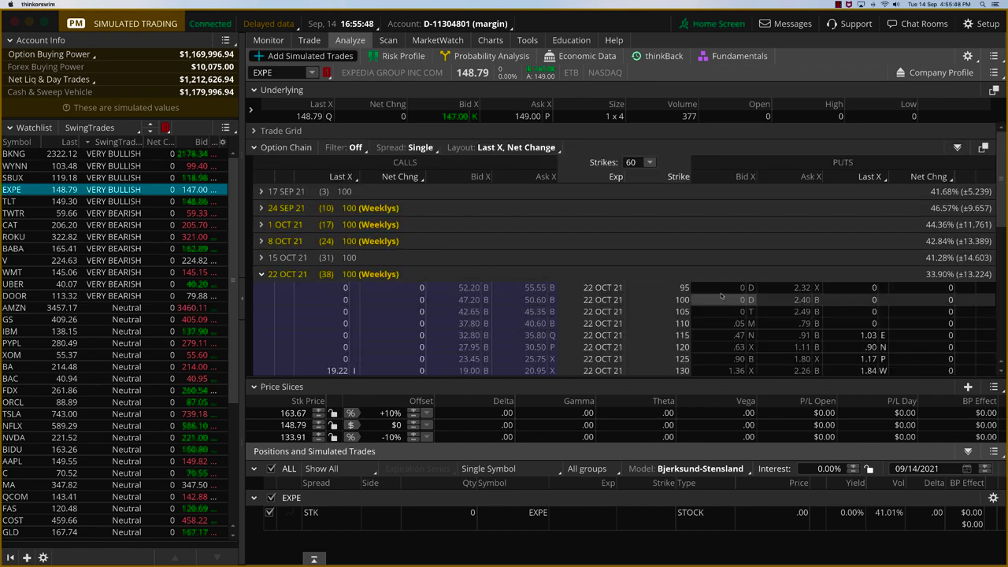
pyautogui.scroll(-5, 721, 294)
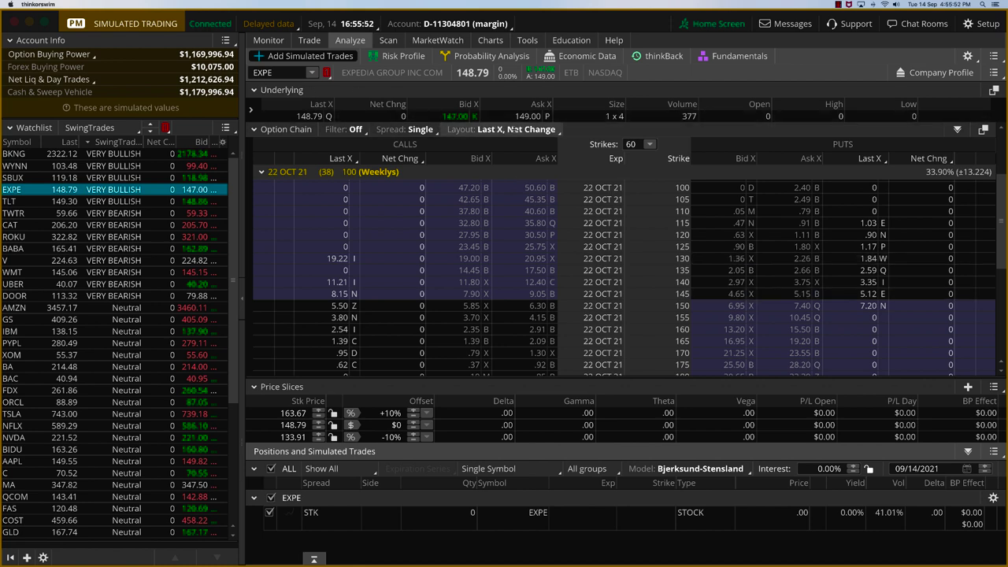
pyautogui.click(519, 318)
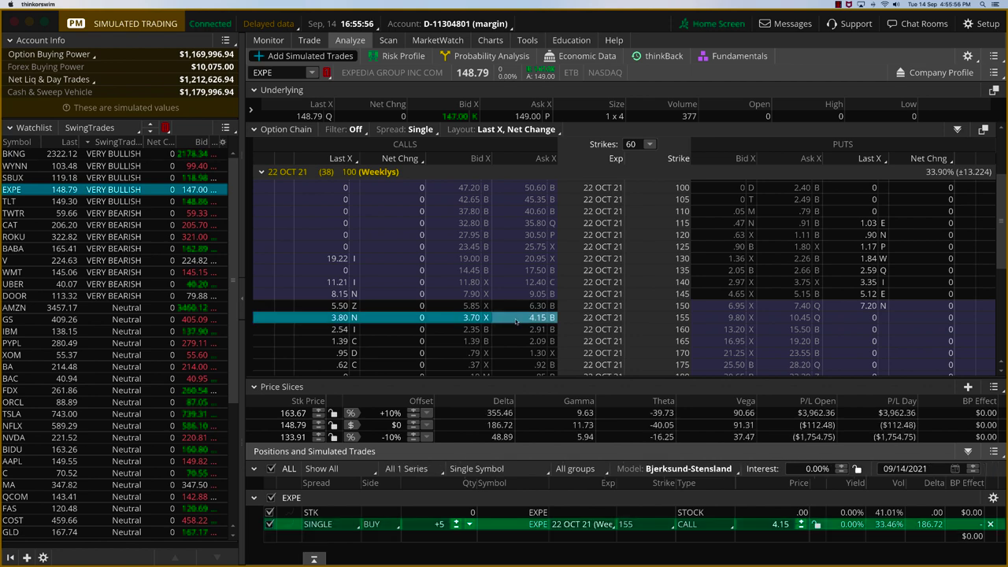